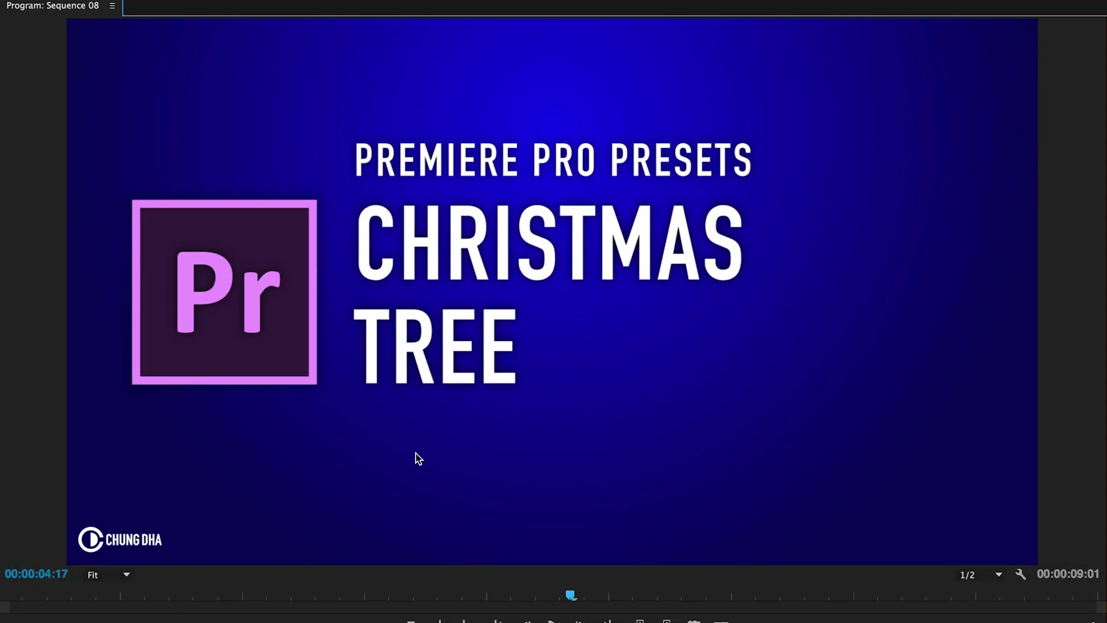
Scrub the maximized Program Monitor to watch the white tree build beside the CHRISTMAS TREE title.
{"action": "left_click_drag", "start_coordinate": [115, 599], "coordinate": [333, 603]}
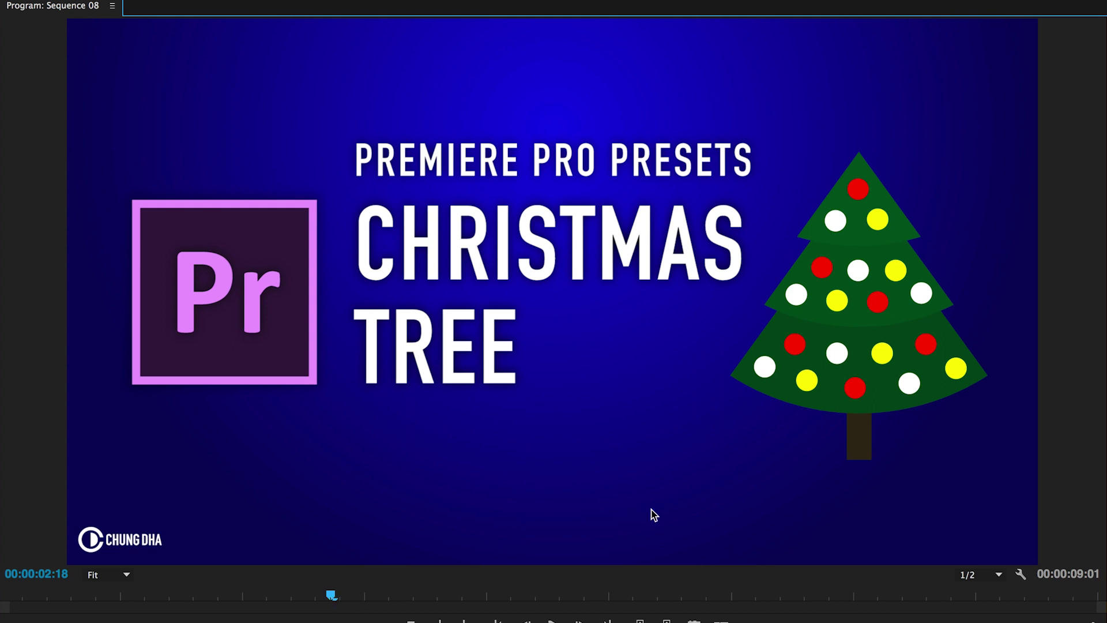
{"action": "left_click_drag", "start_coordinate": [144, 594], "coordinate": [113, 597]}
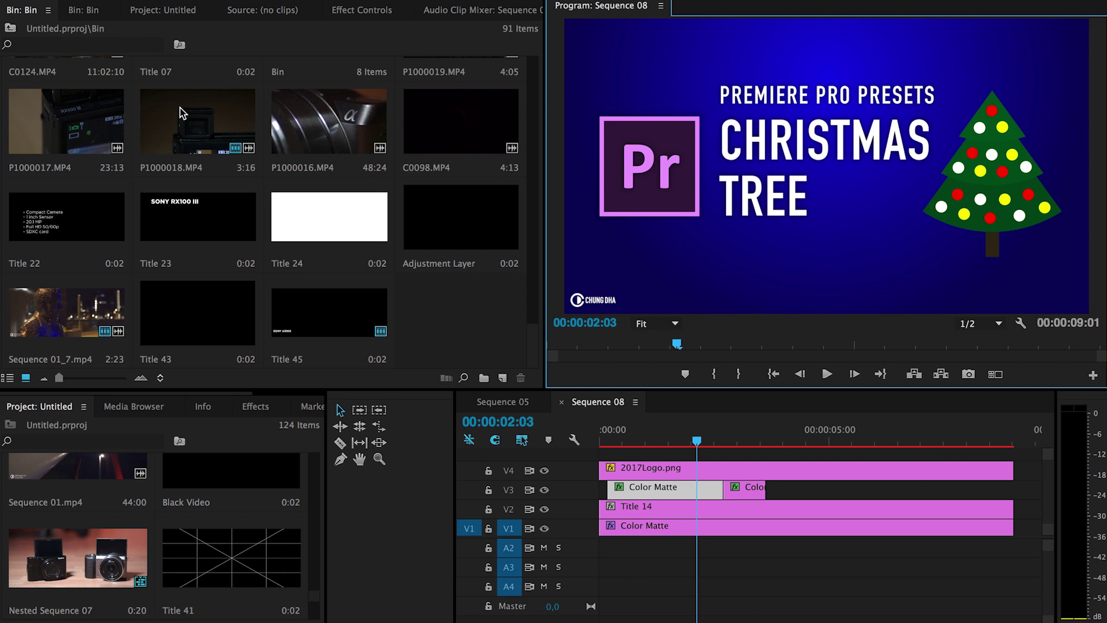
{"action": "left_click", "coordinate": [362, 10]}
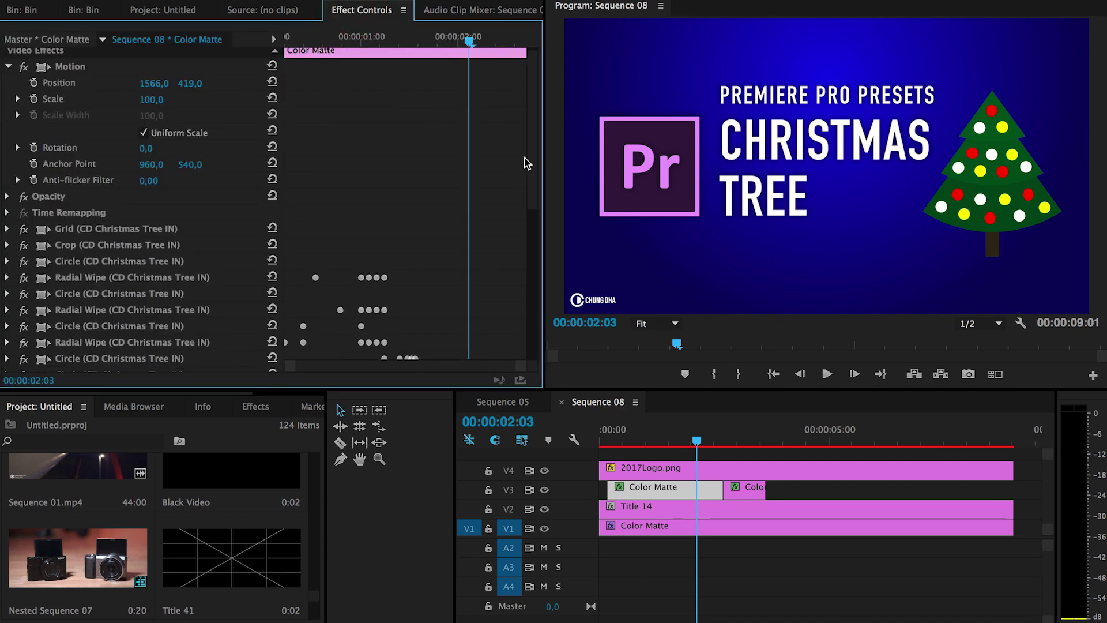
{"action": "left_click_drag", "start_coordinate": [535, 169], "coordinate": [526, 222]}
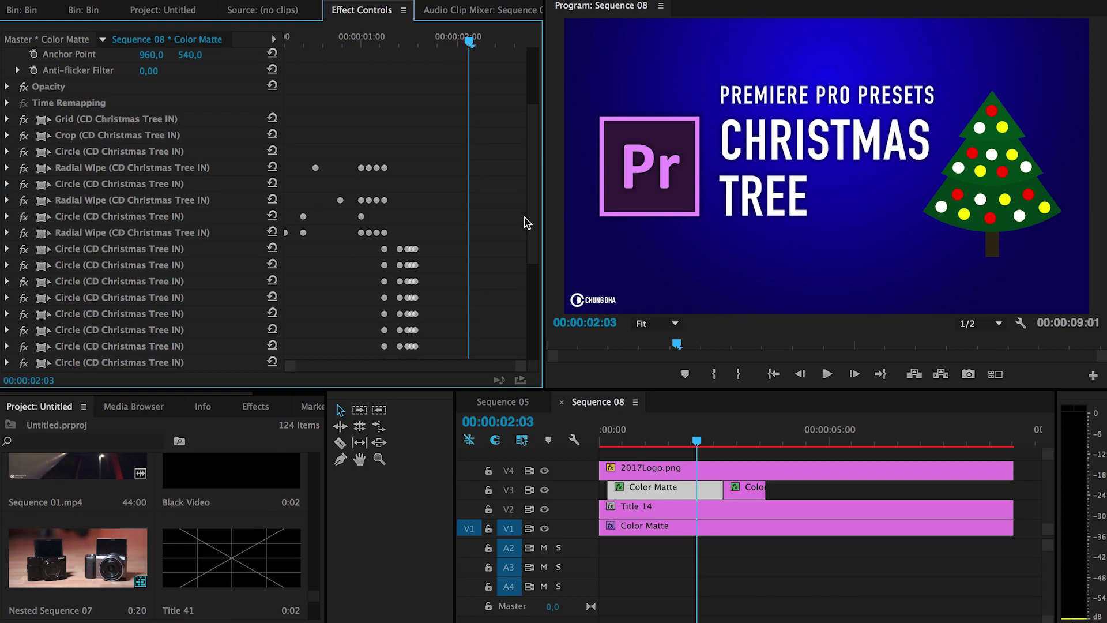
{"action": "scroll", "coordinate": [525, 222], "scroll_direction": "down", "scroll_amount": 5}
{"action": "left_click_drag", "start_coordinate": [286, 42], "coordinate": [446, 46]}
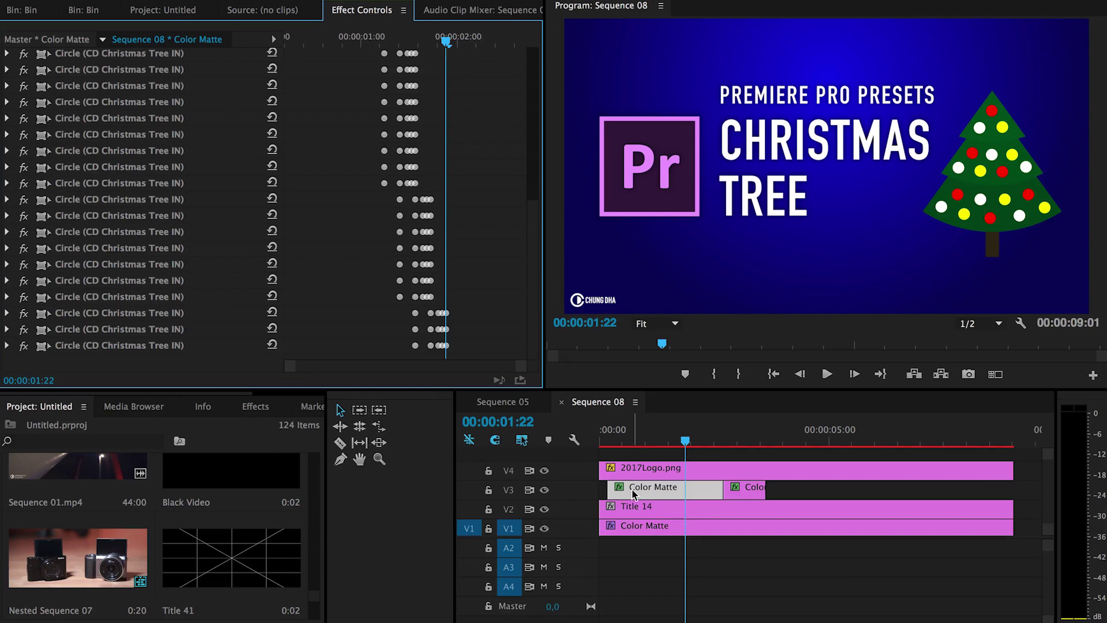
{"action": "left_click", "coordinate": [741, 452]}
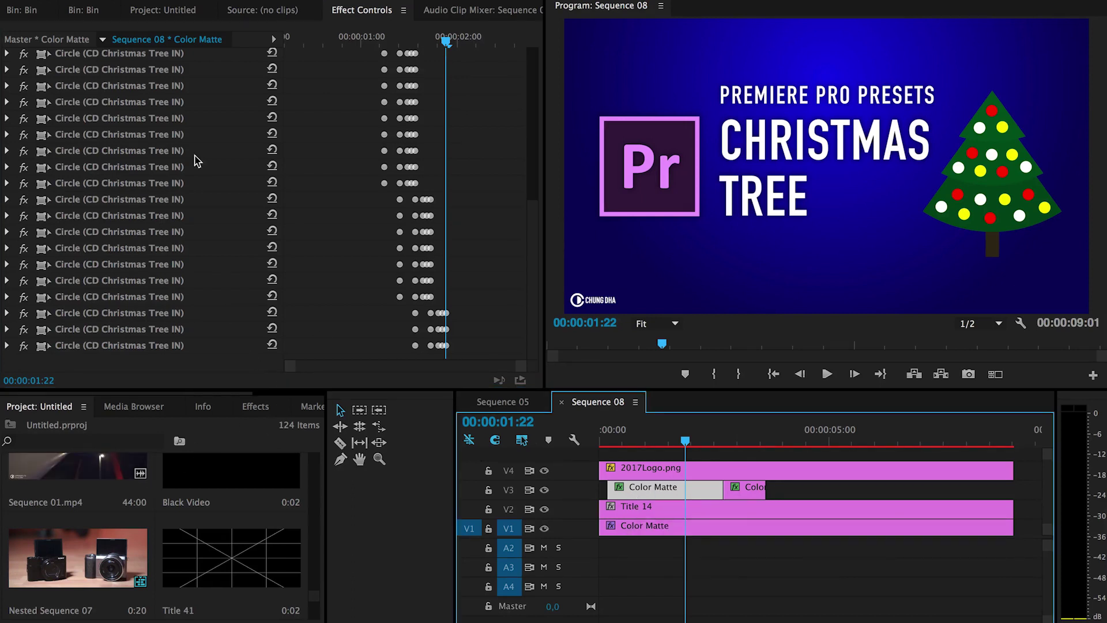
{"action": "left_click", "coordinate": [29, 9]}
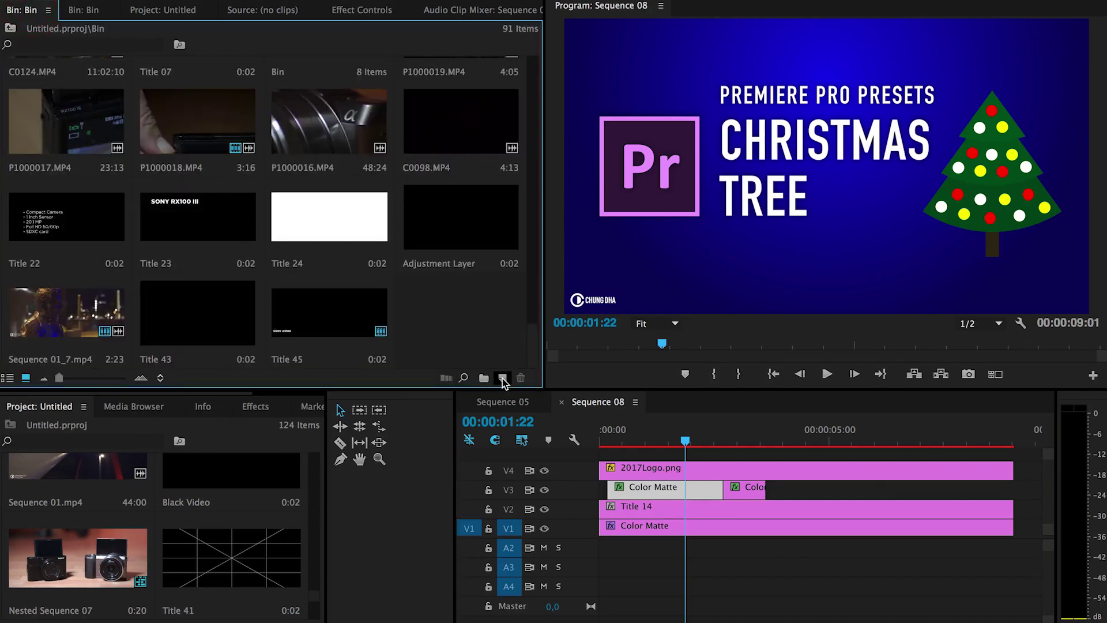
Create a 1920x1080 white FFFFFF Color Matte and drop it on V3 after the existing mattes.
{"action": "left_click", "coordinate": [502, 378]}
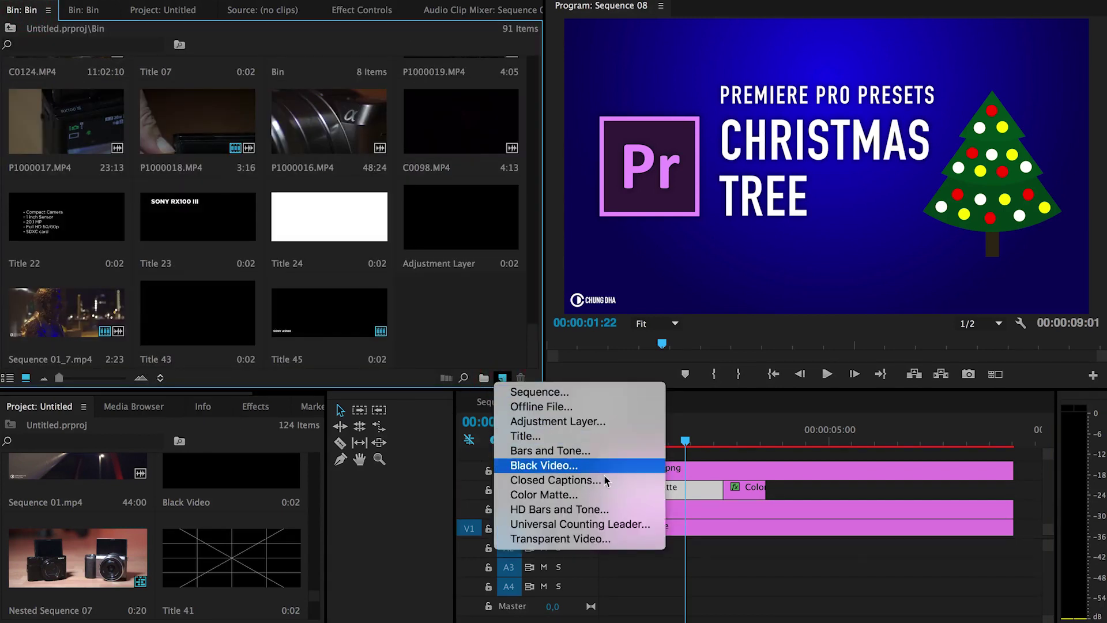
{"action": "left_click", "coordinate": [613, 494]}
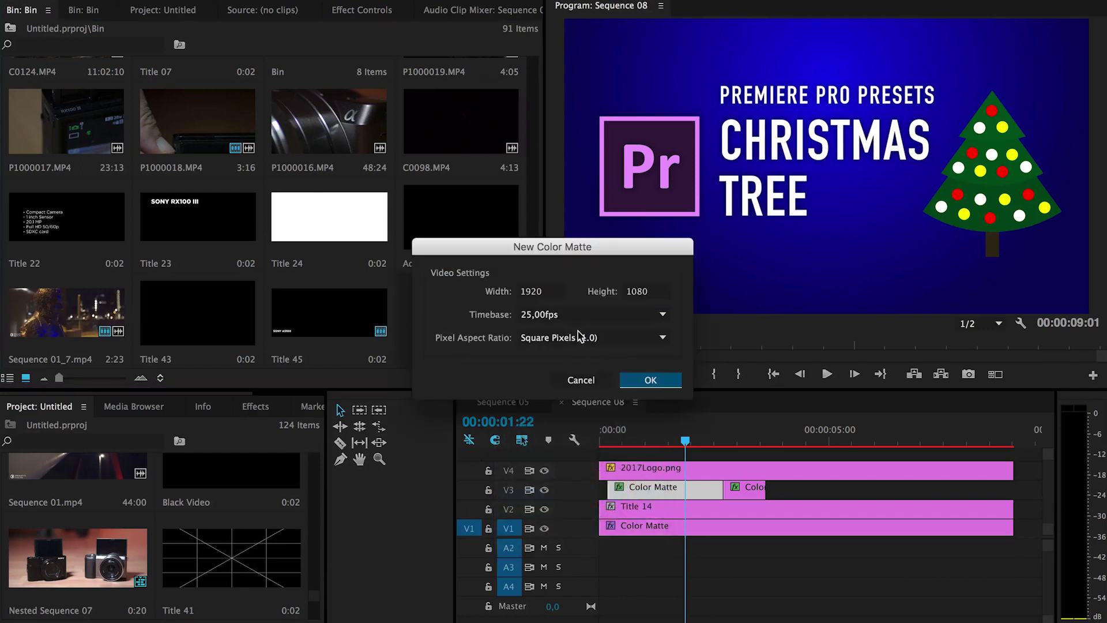
{"action": "left_click", "coordinate": [636, 381]}
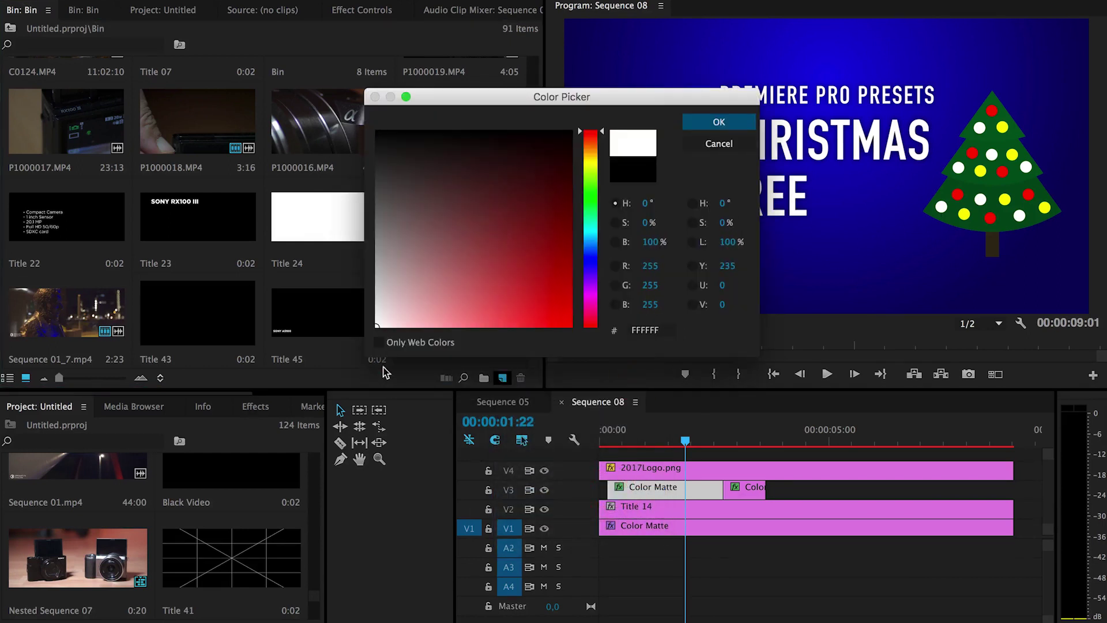
{"action": "left_click", "coordinate": [686, 123]}
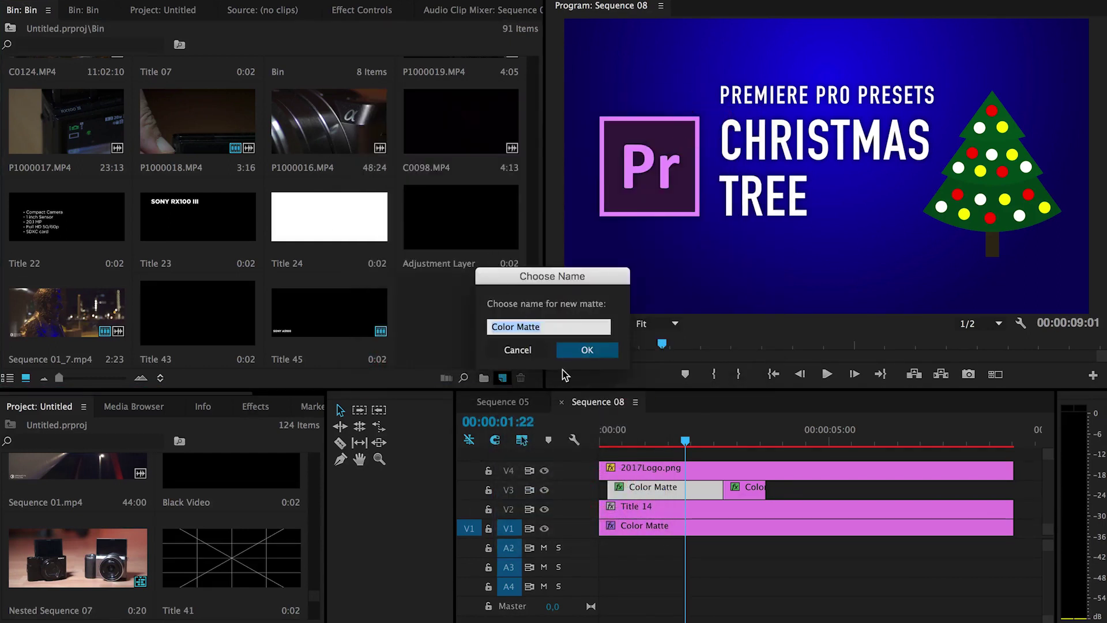
{"action": "left_click", "coordinate": [559, 345]}
{"action": "left_click_drag", "start_coordinate": [743, 446], "coordinate": [862, 489]}
{"action": "left_click", "coordinate": [817, 440]}
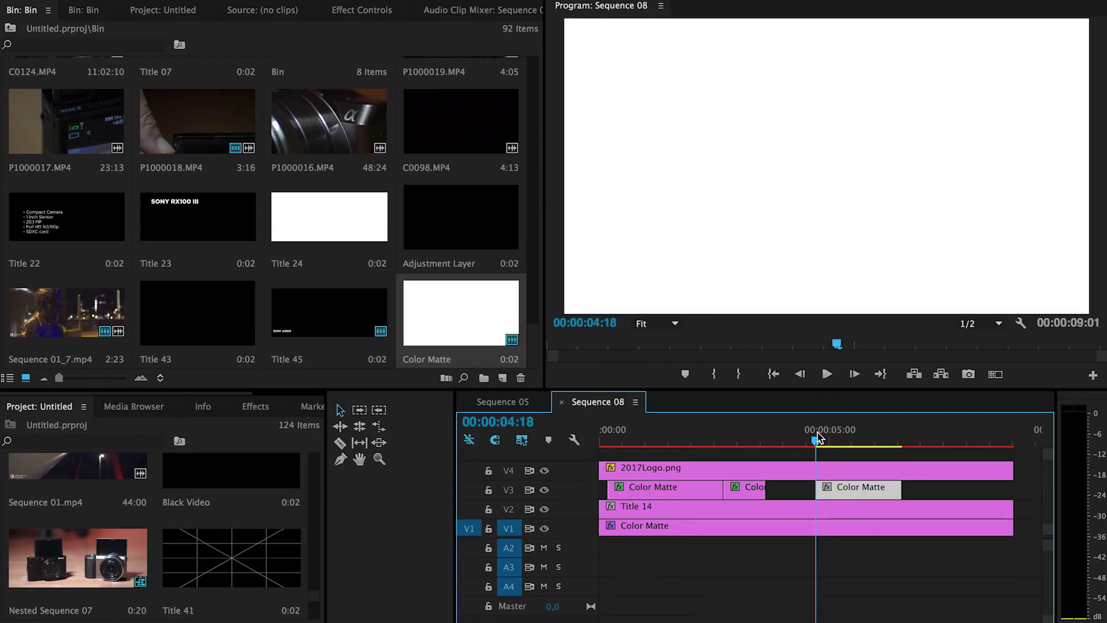
Trim the V3 white matte to end at 00:00:06:13, a length of 1:20.
{"action": "key", "text": "shift"}
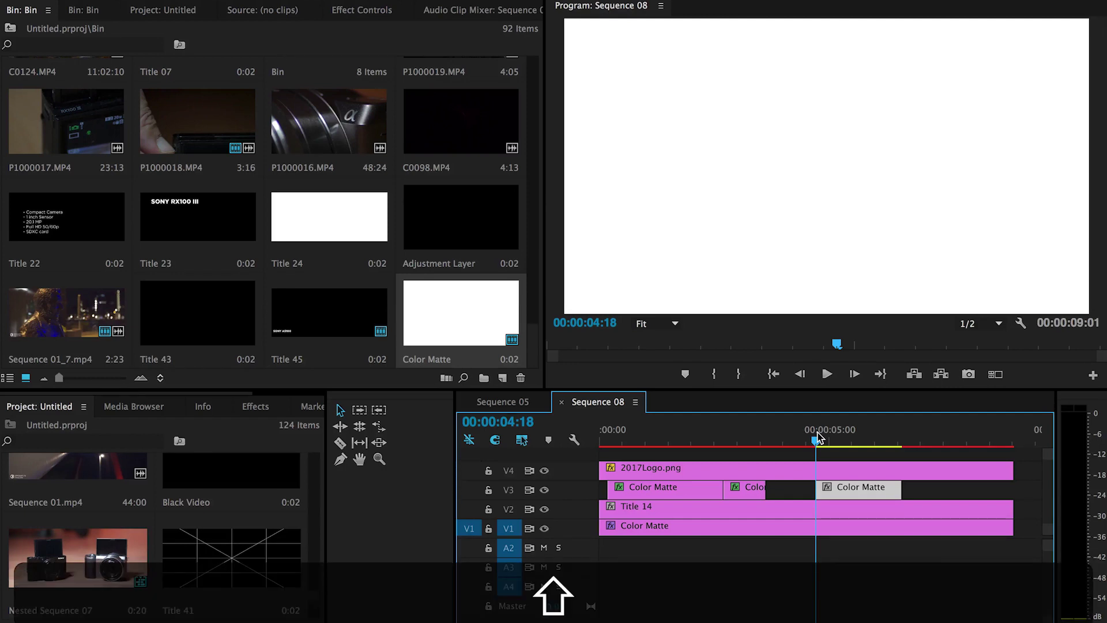
{"action": "key", "text": "shift+Right"}
{"action": "key", "text": "shift+Right"}
{"action": "key", "text": "shift+Right"}
{"action": "key", "text": "shift+Right"}
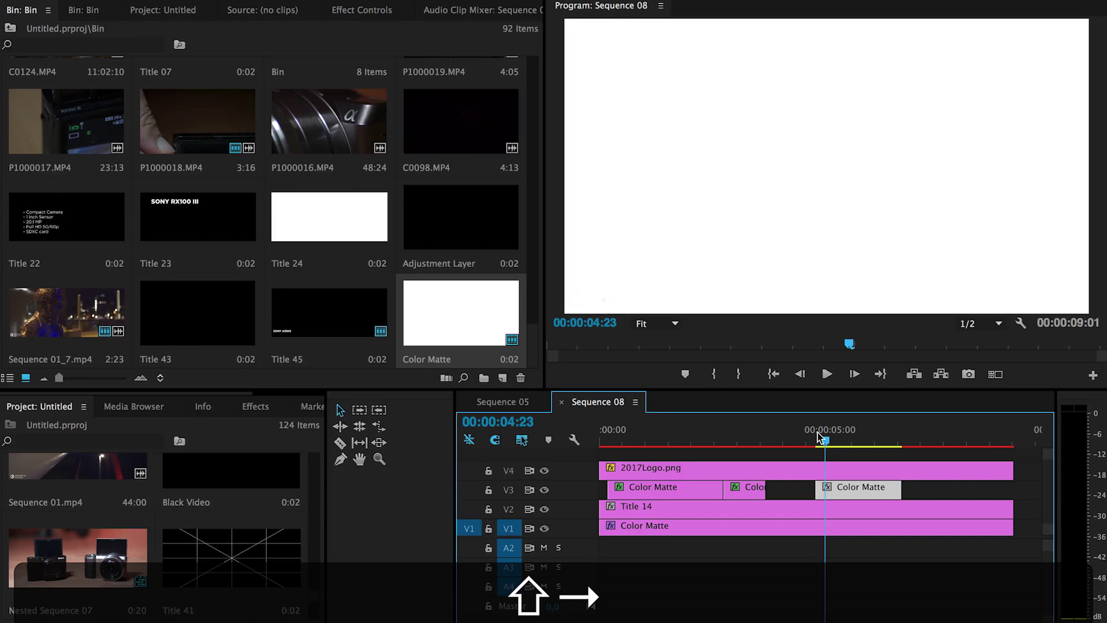
{"action": "key", "text": "shift+Right"}
{"action": "key", "text": "shift+Right"}
{"action": "key", "text": "shift+Right"}
{"action": "key", "text": "shift+Right"}
{"action": "key", "text": "shift+Right"}
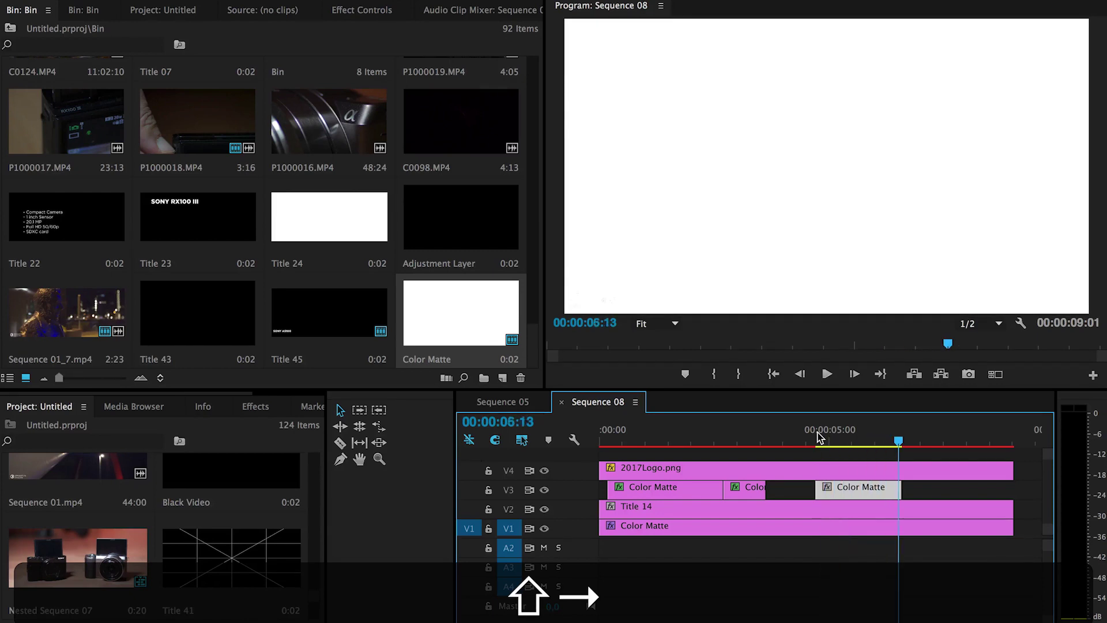
{"action": "left_click_drag", "start_coordinate": [903, 486], "coordinate": [897, 484]}
Apply the CD White Tree IN preset from CD Christmas Tree to the V3 white matte.
{"action": "left_click", "coordinate": [256, 406]}
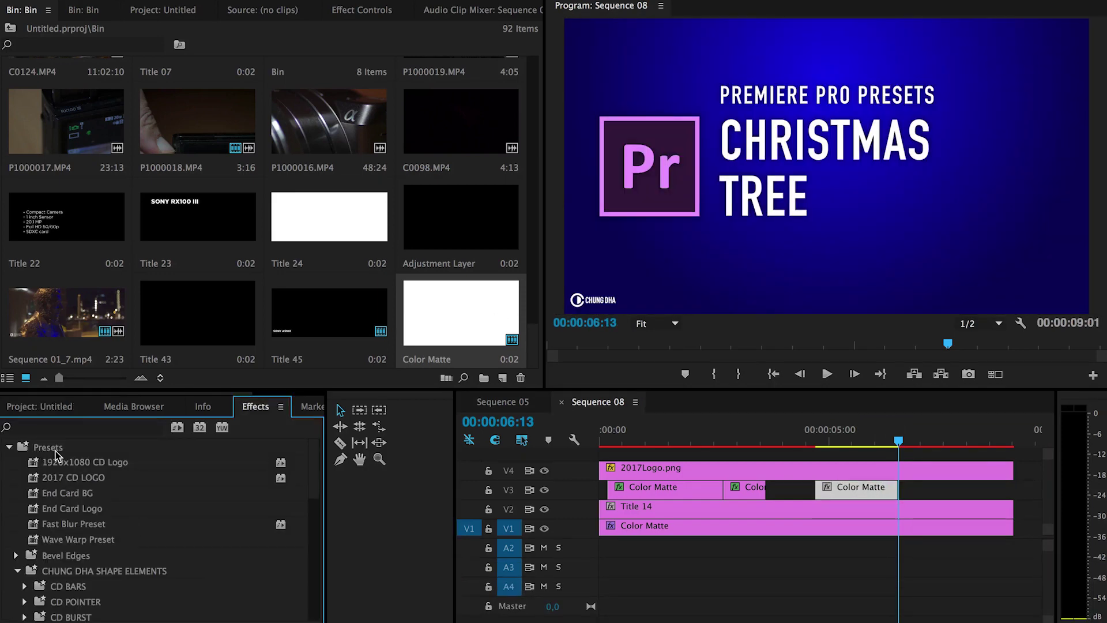
{"action": "scroll", "coordinate": [56, 456], "scroll_direction": "down", "scroll_amount": 2}
{"action": "scroll", "coordinate": [138, 547], "scroll_direction": "down", "scroll_amount": 4}
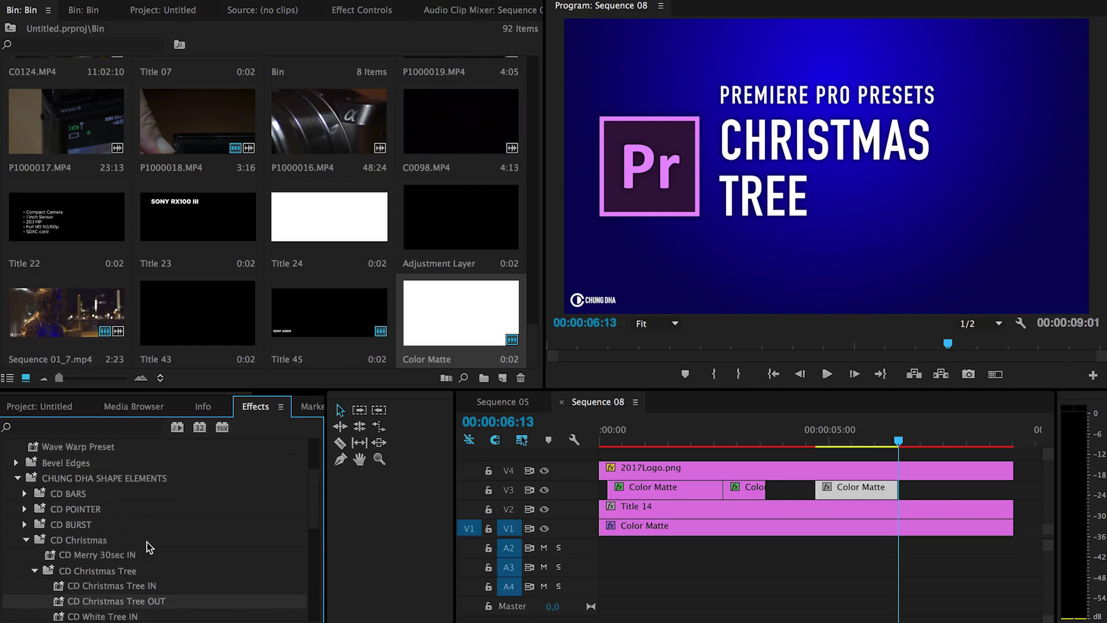
{"action": "scroll", "coordinate": [166, 612], "scroll_direction": "down", "scroll_amount": 2}
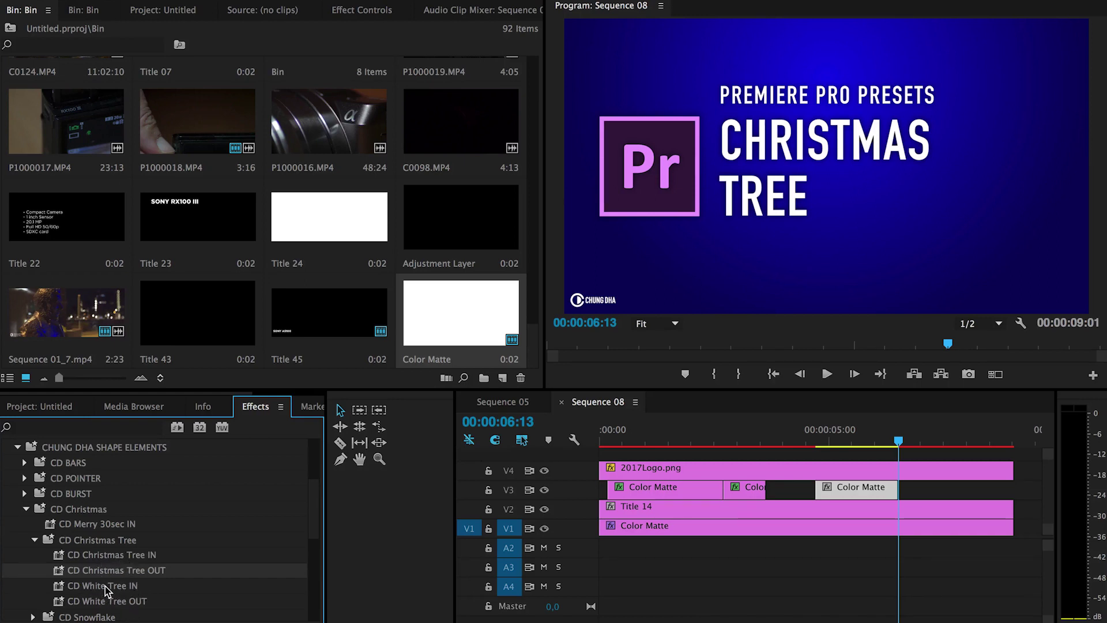
{"action": "left_click", "coordinate": [70, 587]}
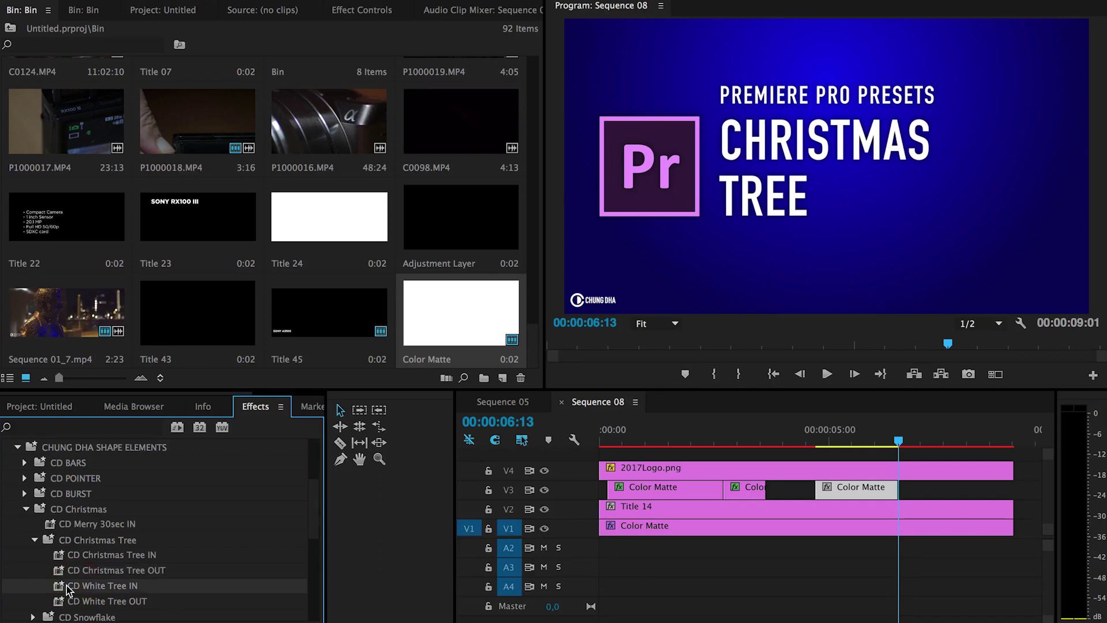
{"action": "left_click_drag", "start_coordinate": [71, 588], "coordinate": [861, 489]}
{"action": "left_click_drag", "start_coordinate": [816, 440], "coordinate": [895, 446]}
{"action": "left_click", "coordinate": [835, 488]}
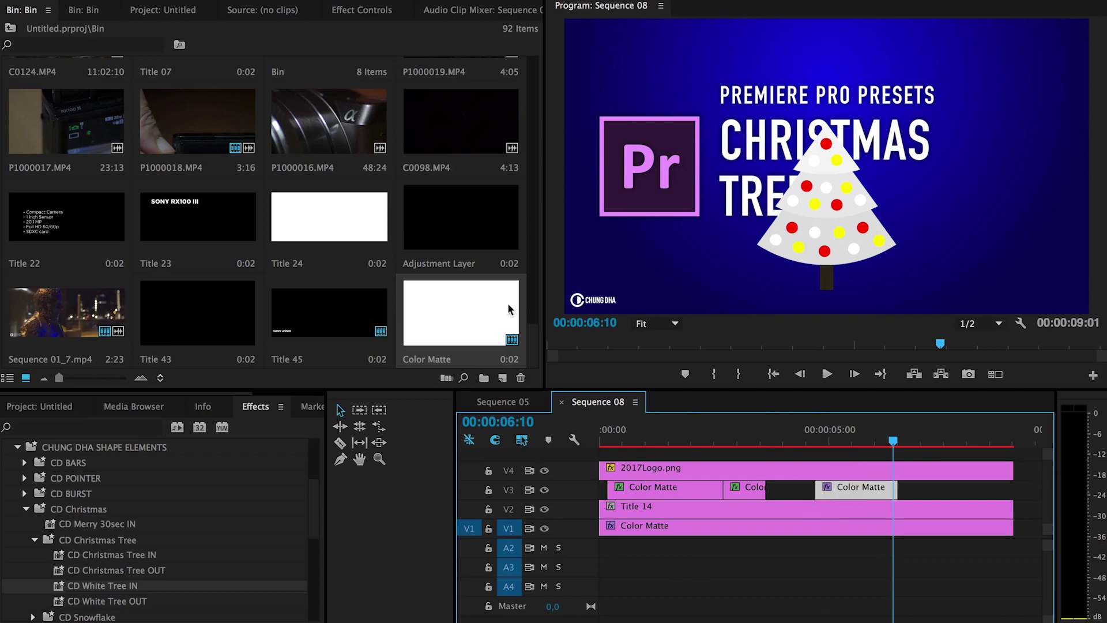
Set the tree's Motion Position X to 1570 so it sits right of the title.
{"action": "left_click", "coordinate": [347, 6]}
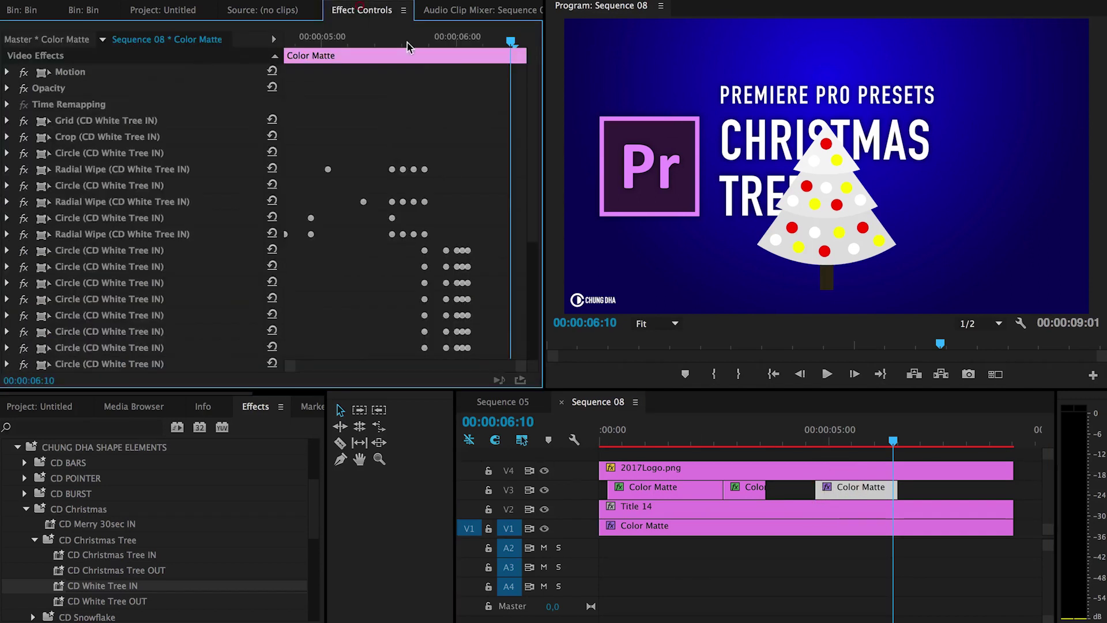
{"action": "left_click", "coordinate": [8, 73]}
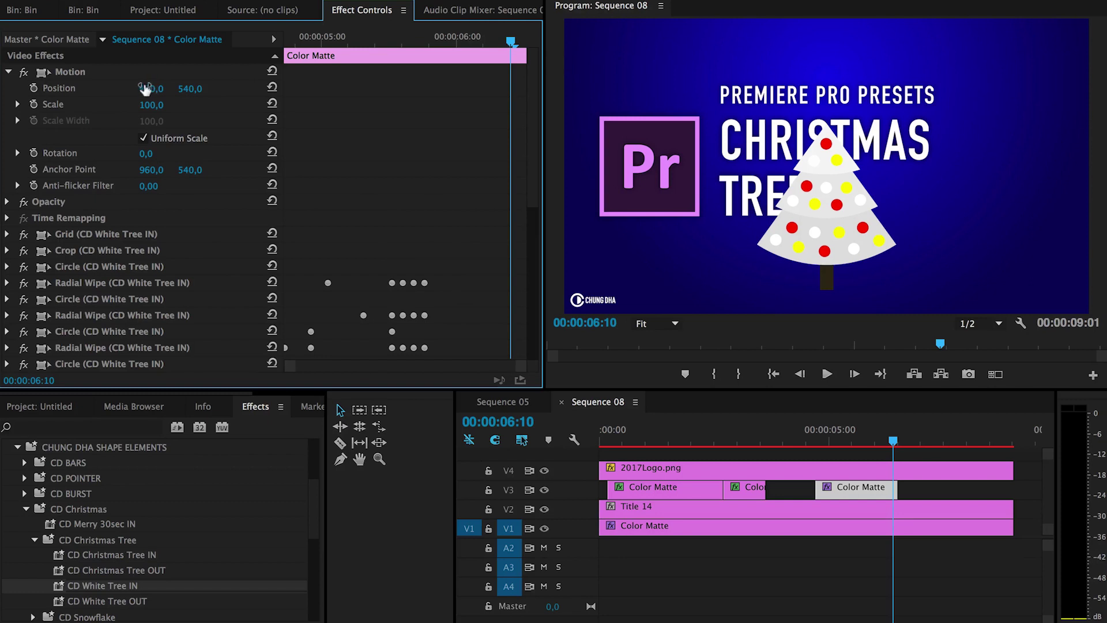
{"action": "mouse_move", "coordinate": [149, 88]}
{"action": "left_mouse_down"}
{"action": "mouse_move", "coordinate": [257, 88]}
{"action": "mouse_move", "coordinate": [158, 88]}
{"action": "mouse_move", "coordinate": [170, 88]}
{"action": "left_mouse_up"}
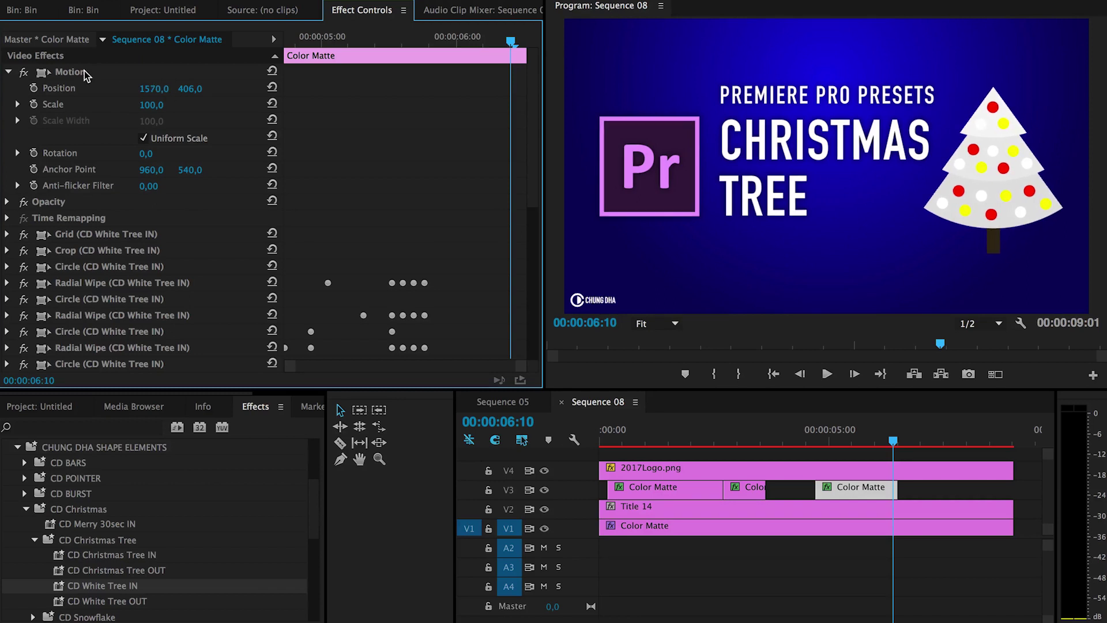
Copy the tree clip's Motion effect with Cmd+C.
{"action": "left_click", "coordinate": [84, 72]}
{"action": "left_click", "coordinate": [79, 75]}
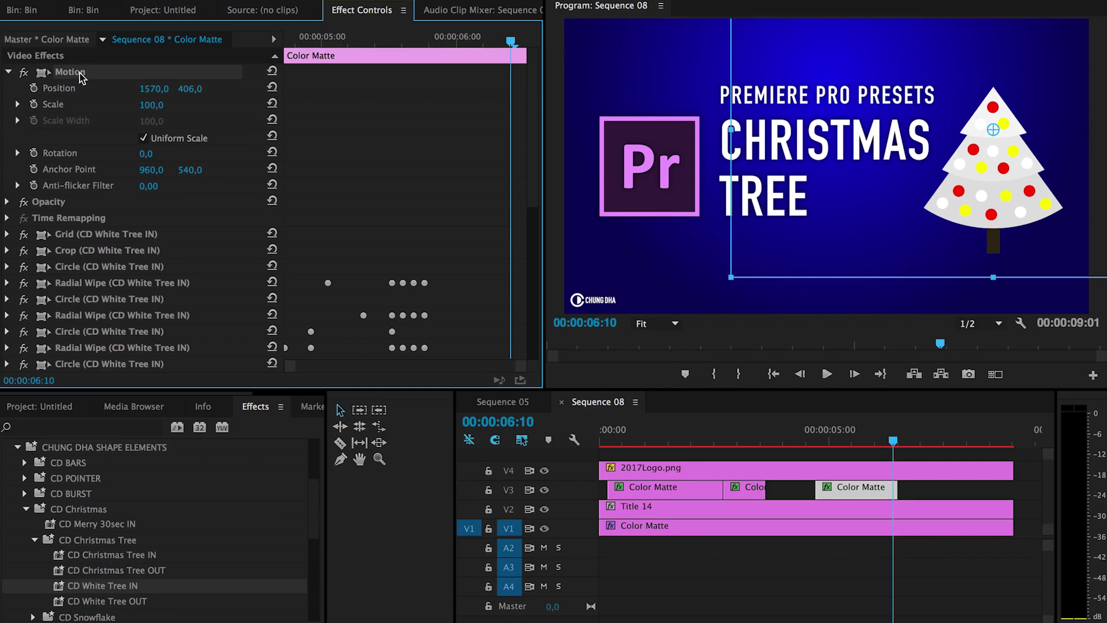
{"action": "key", "text": "super+c"}
Add a second white Color Matte after the tree on V3, trim it short, and apply CD White Tree OUT.
{"action": "left_click", "coordinate": [11, 16]}
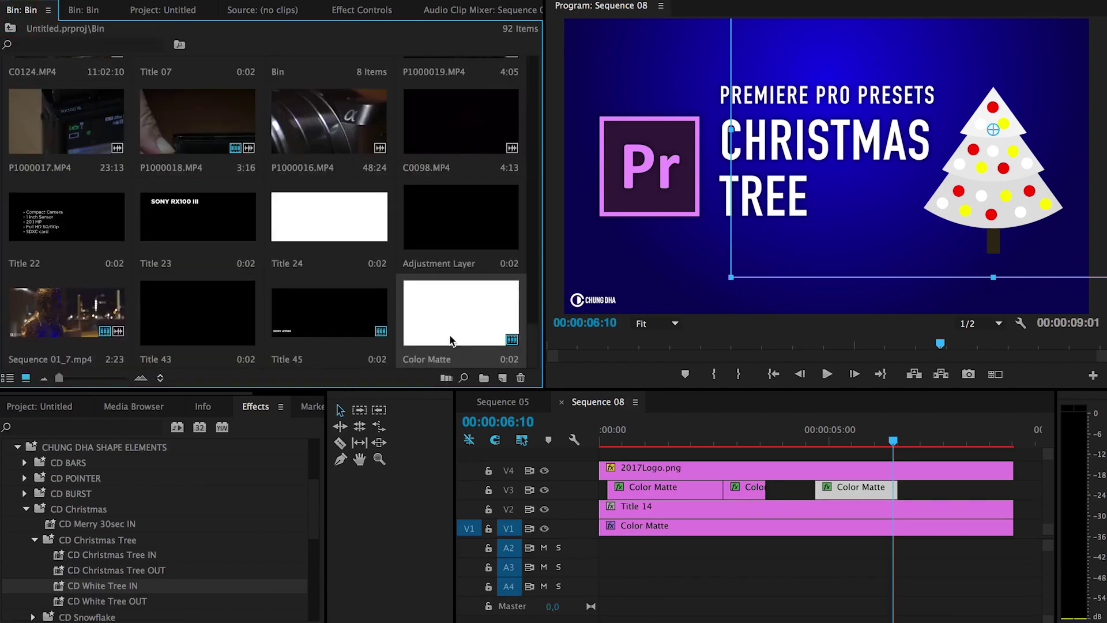
{"action": "left_click_drag", "start_coordinate": [897, 485], "coordinate": [935, 488]}
{"action": "left_click", "coordinate": [905, 439]}
{"action": "left_click_drag", "start_coordinate": [908, 440], "coordinate": [913, 439]}
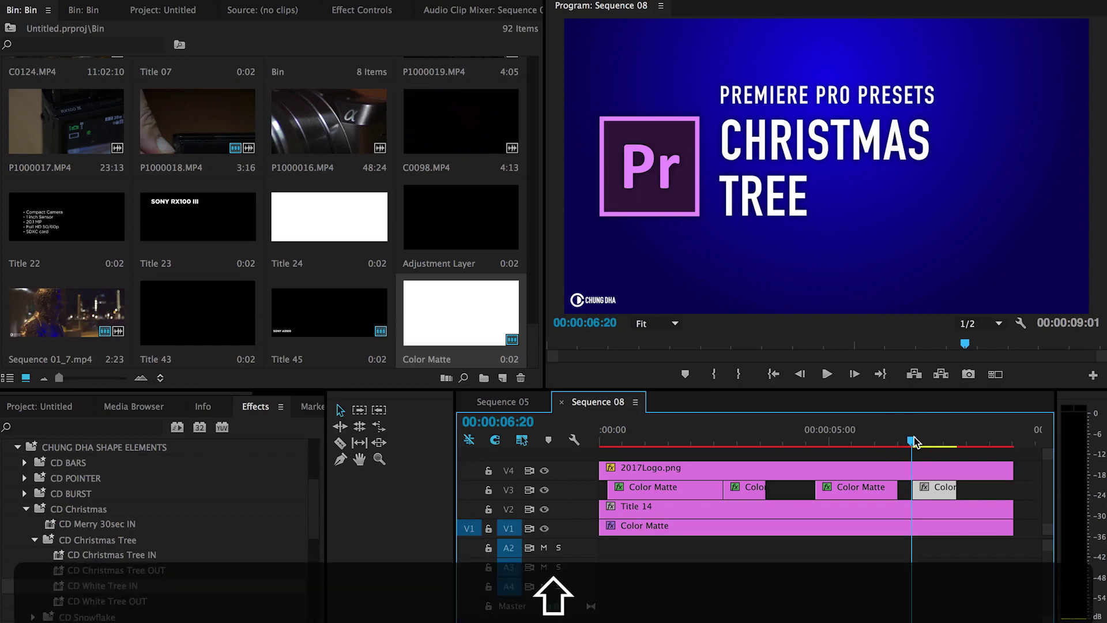
{"action": "key", "text": "shift+Right"}
{"action": "key", "text": "shift+Right"}
{"action": "key", "text": "shift+Right"}
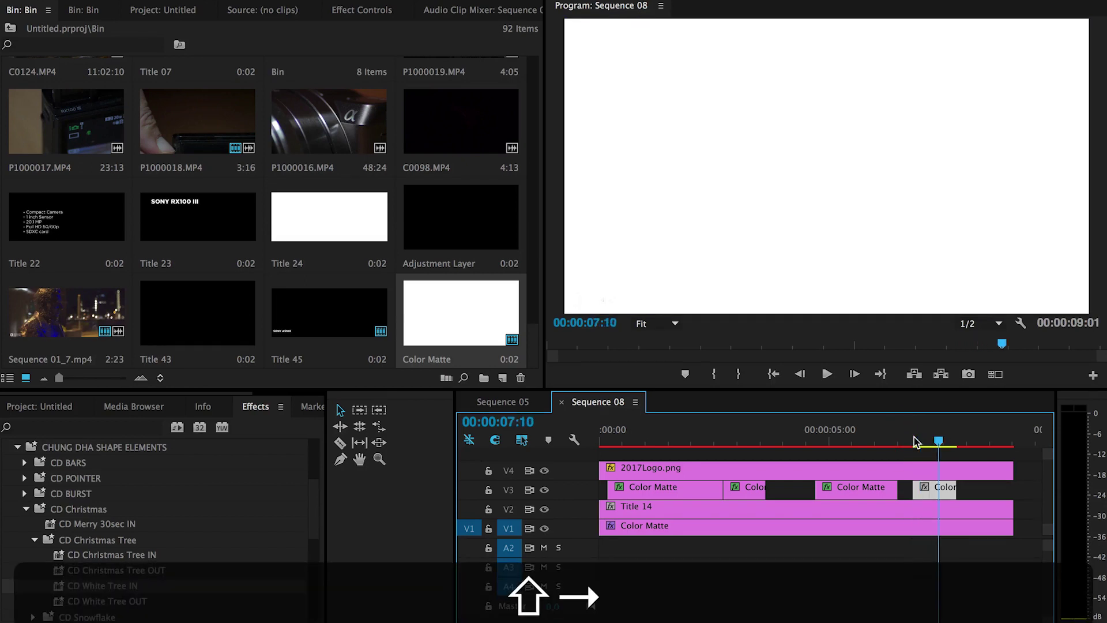
{"action": "key", "text": "shift+Right"}
{"action": "left_click_drag", "start_coordinate": [955, 487], "coordinate": [948, 487]}
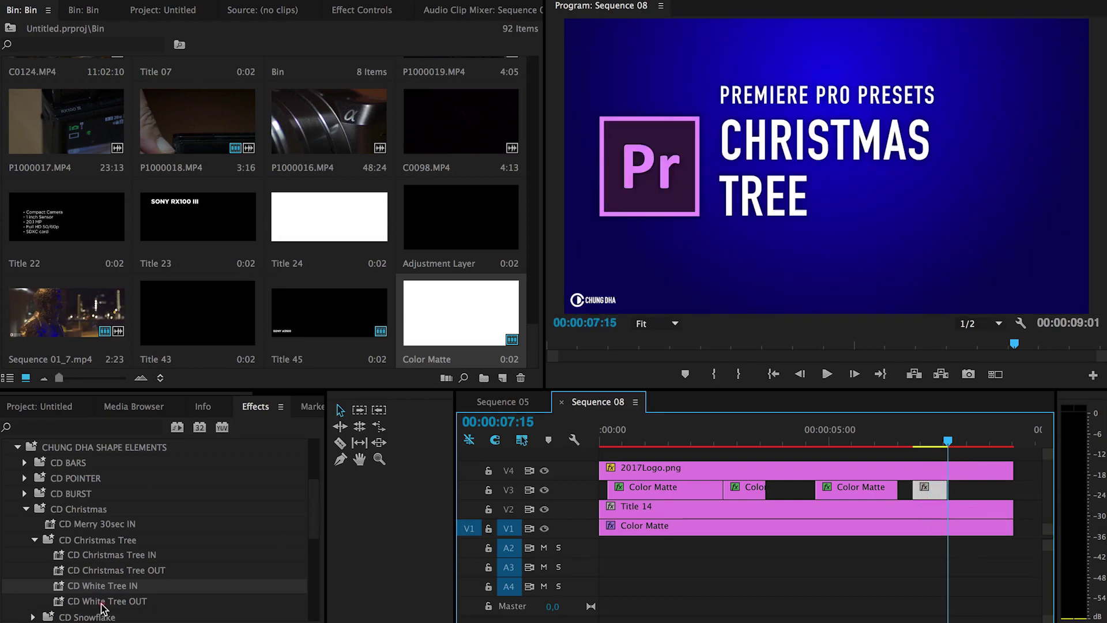
{"action": "left_click_drag", "start_coordinate": [101, 605], "coordinate": [937, 489]}
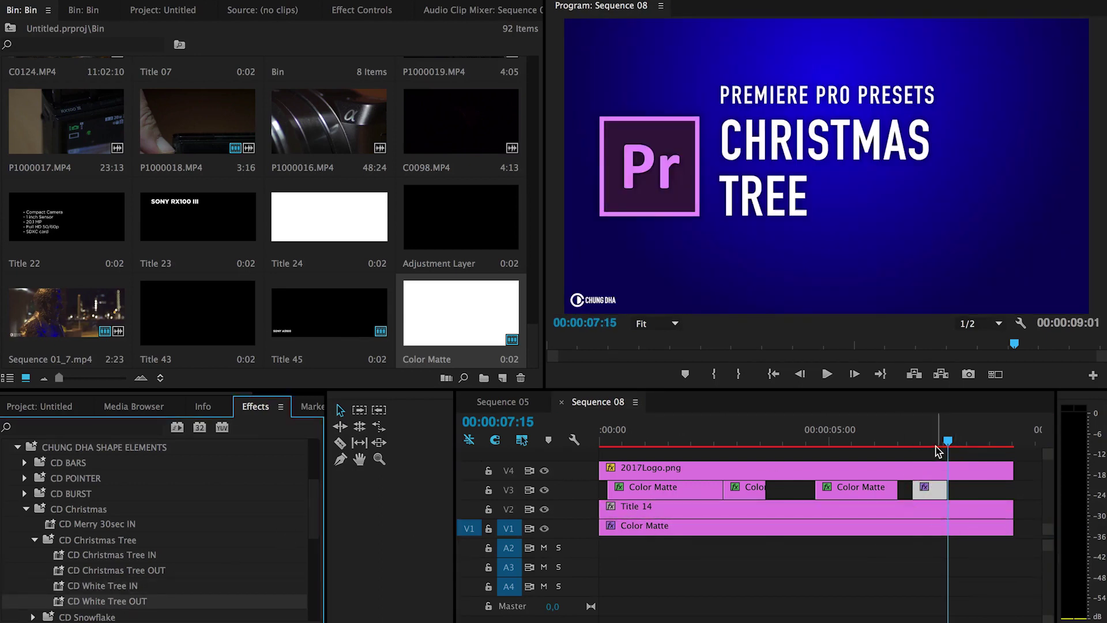
{"action": "left_click_drag", "start_coordinate": [916, 430], "coordinate": [932, 427]}
Paste the copied Motion settings onto the short OUT clip, placing it at 1570, 406.
{"action": "left_click", "coordinate": [931, 488]}
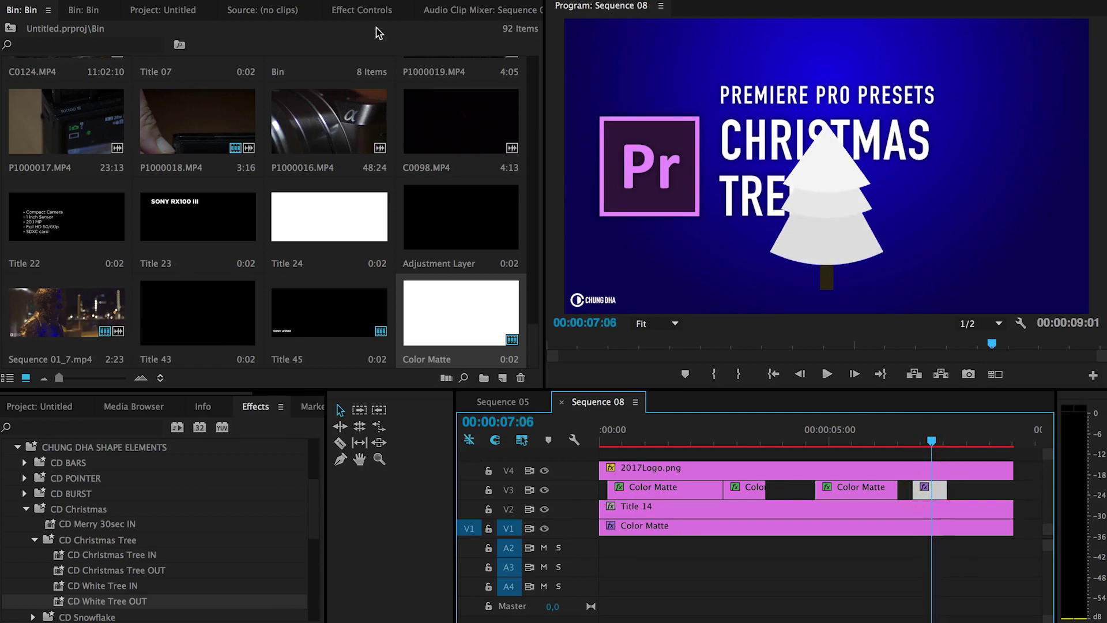
{"action": "left_click", "coordinate": [360, 11]}
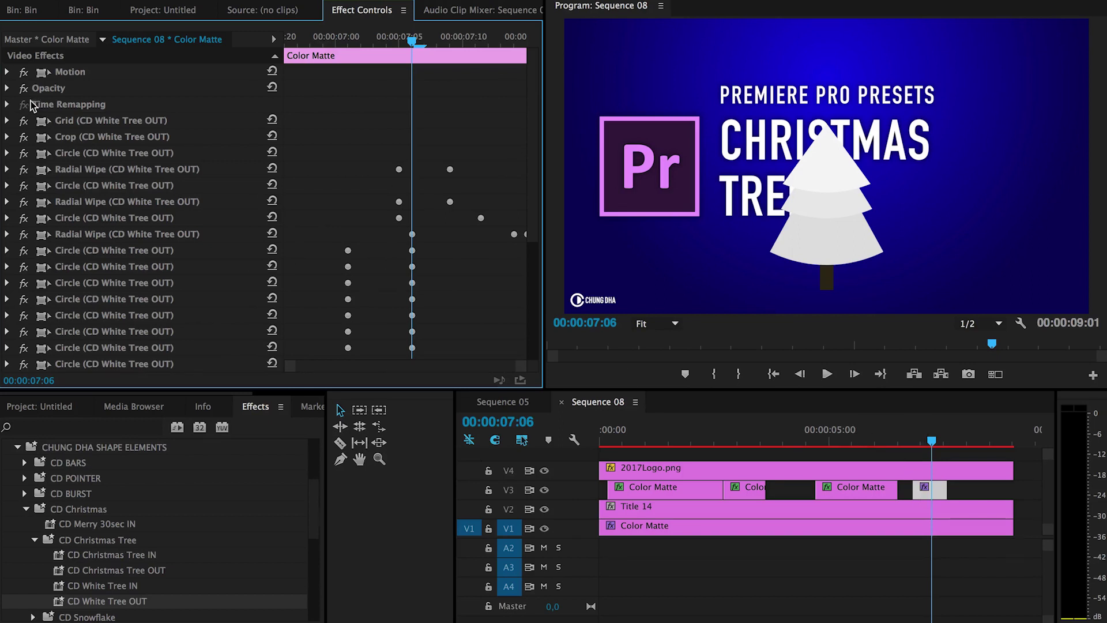
{"action": "left_click", "coordinate": [67, 72]}
{"action": "right_click", "coordinate": [74, 72]}
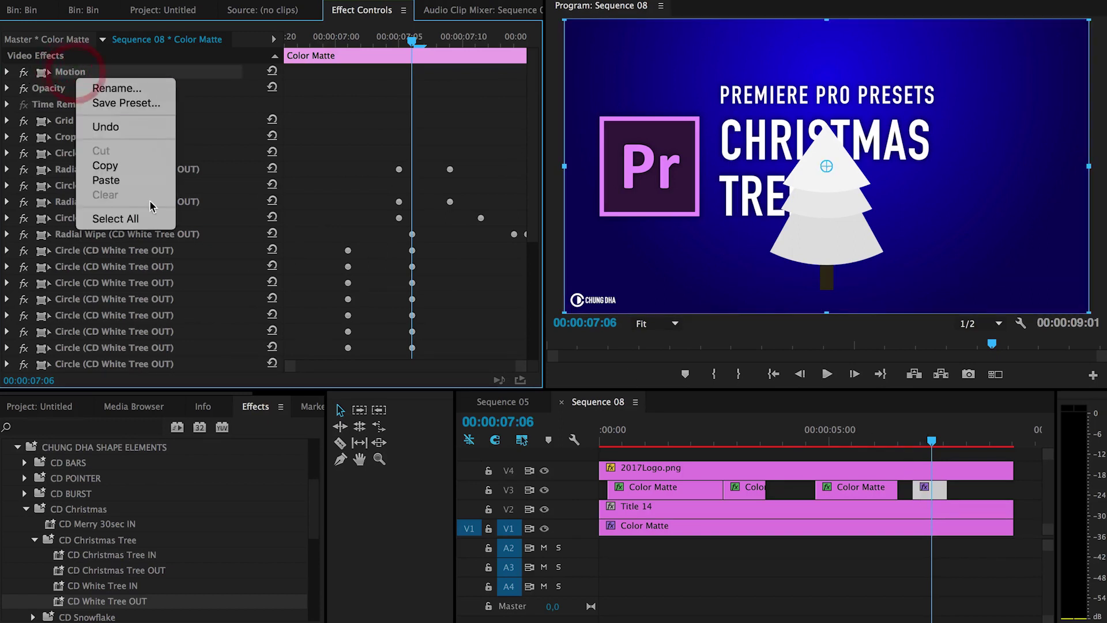
{"action": "left_click", "coordinate": [106, 180]}
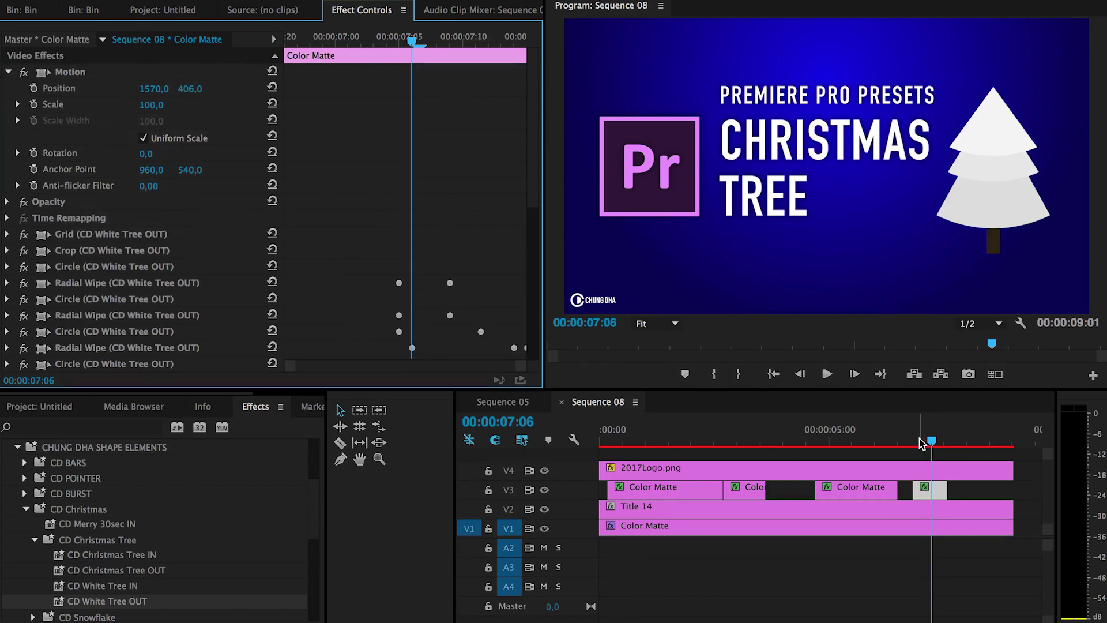
Retime the V3 tree clips so White Tree OUT follows the IN animation, then play from 04:16.
{"action": "mouse_move", "coordinate": [929, 439]}
{"action": "left_mouse_down"}
{"action": "mouse_move", "coordinate": [888, 439]}
{"action": "mouse_move", "coordinate": [931, 440]}
{"action": "left_mouse_up"}
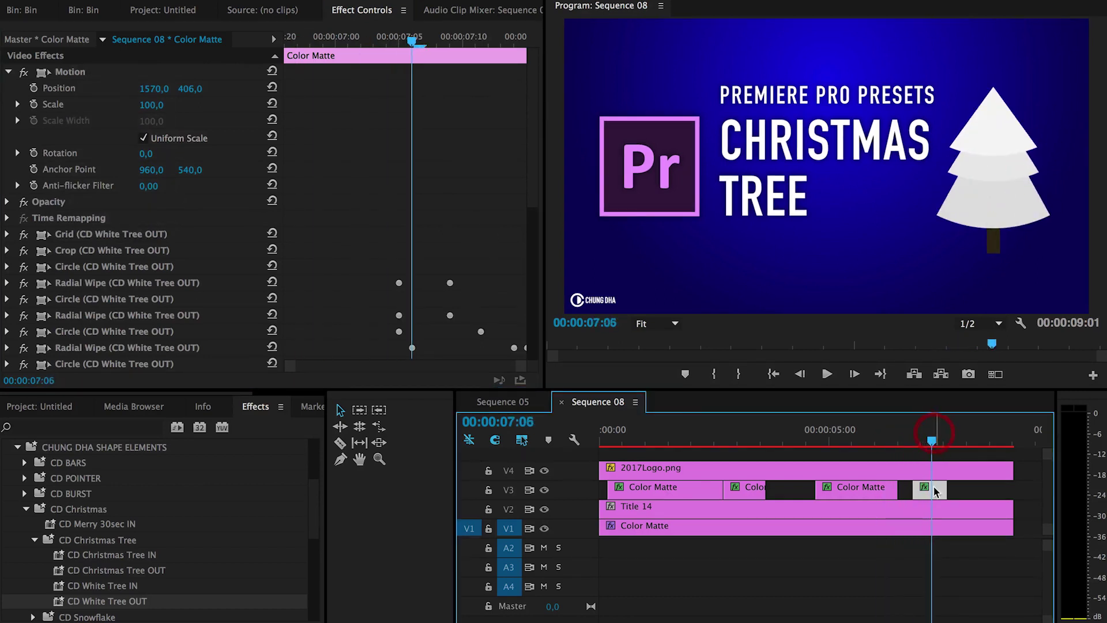
{"action": "left_click_drag", "start_coordinate": [925, 491], "coordinate": [969, 490]}
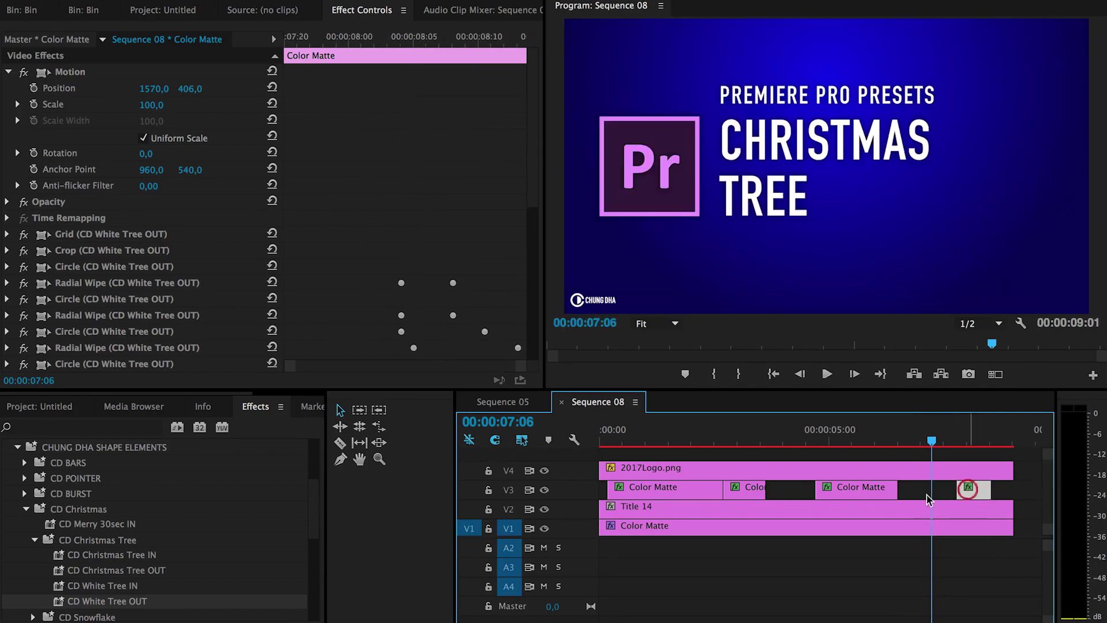
{"action": "left_click_drag", "start_coordinate": [900, 490], "coordinate": [945, 490]}
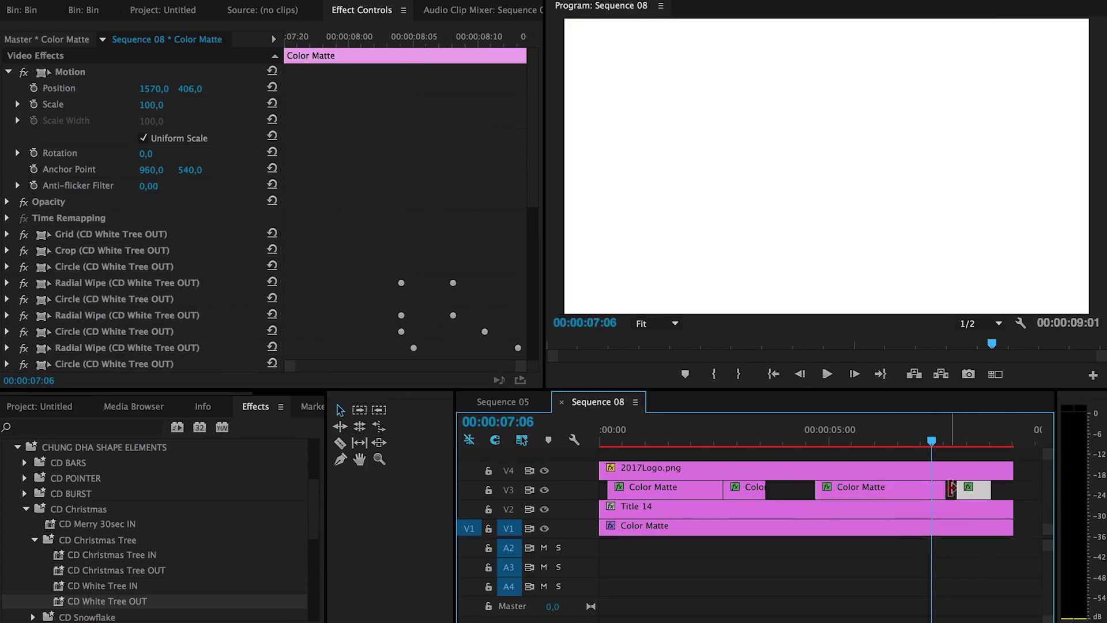
{"action": "left_click", "coordinate": [951, 490]}
{"action": "left_click", "coordinate": [878, 444]}
{"action": "left_click_drag", "start_coordinate": [878, 444], "coordinate": [917, 447]}
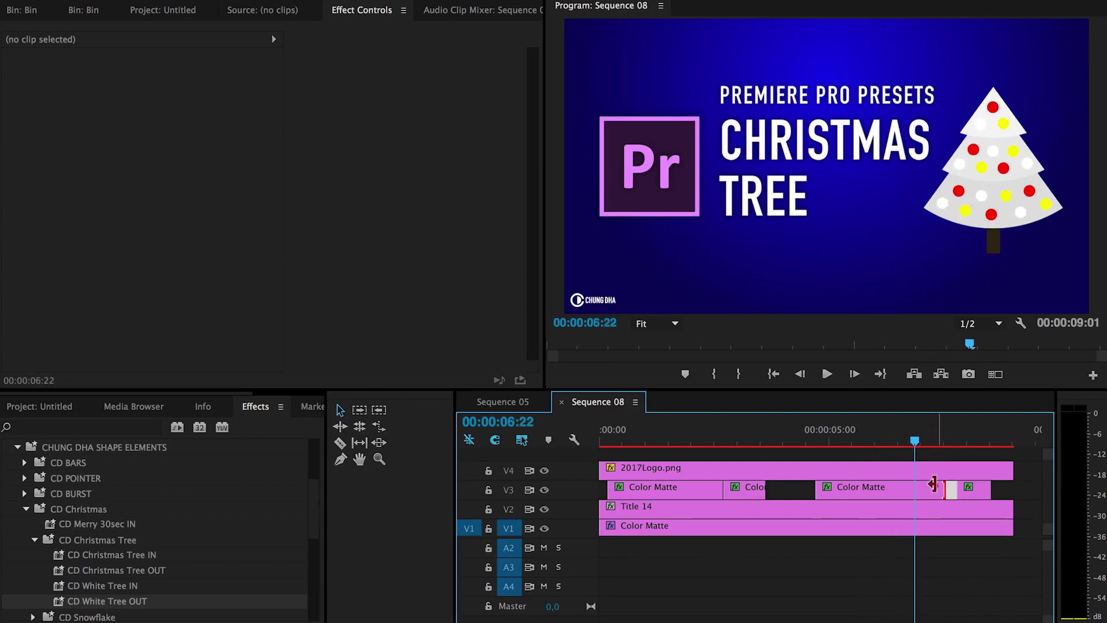
{"action": "mouse_move", "coordinate": [946, 490]}
{"action": "left_mouse_down"}
{"action": "mouse_move", "coordinate": [914, 487]}
{"action": "mouse_move", "coordinate": [947, 487]}
{"action": "mouse_move", "coordinate": [930, 487]}
{"action": "left_mouse_up"}
{"action": "left_click", "coordinate": [813, 429]}
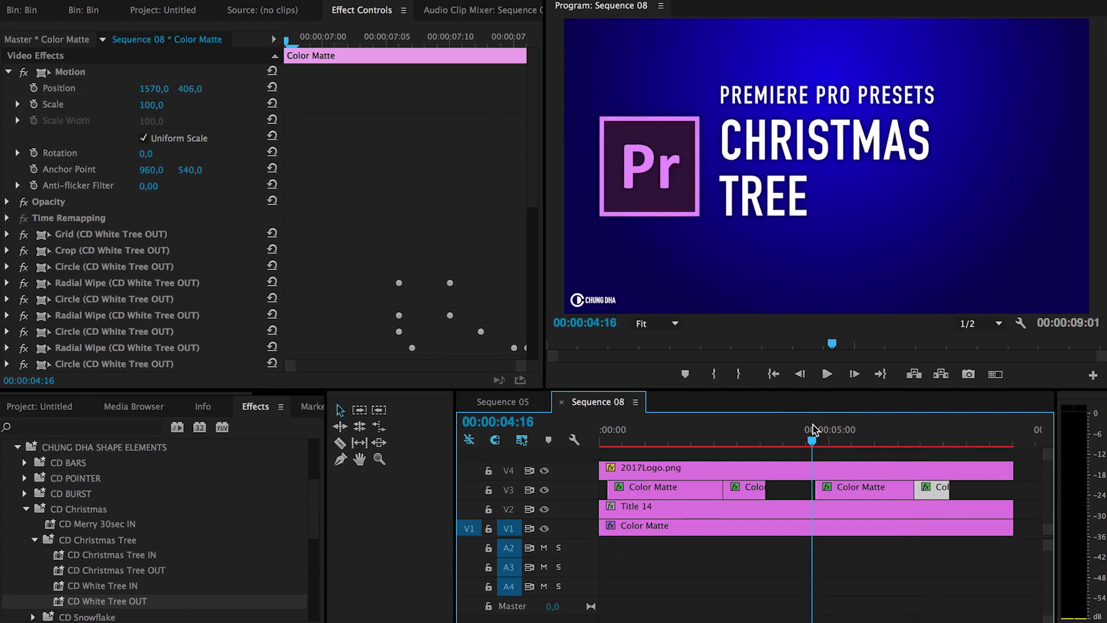
{"action": "key", "text": "space"}
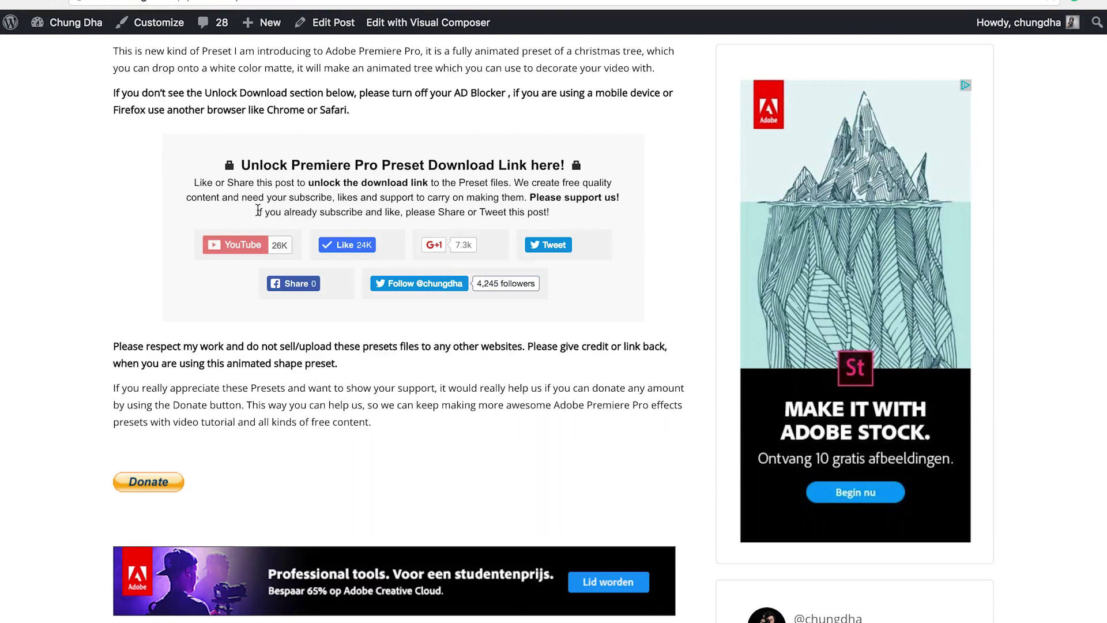
{"action": "scroll", "coordinate": [347, 458], "scroll_direction": "up", "scroll_amount": 1}
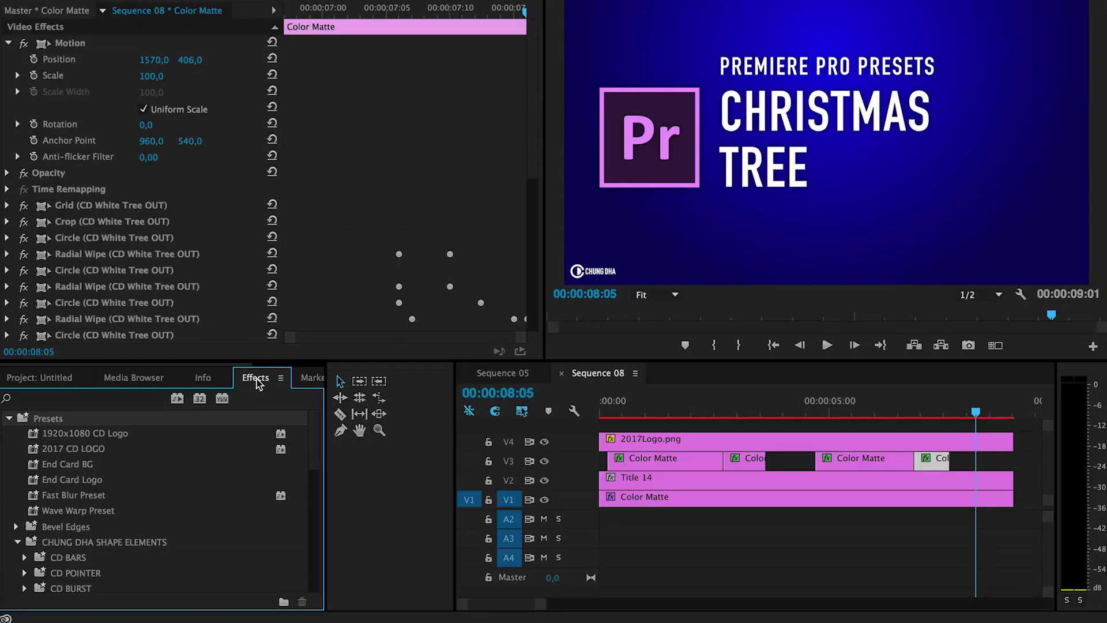
Bring up the Effects panel Presets folder's context menu showing Import Presets.
{"action": "right_click", "coordinate": [63, 418]}
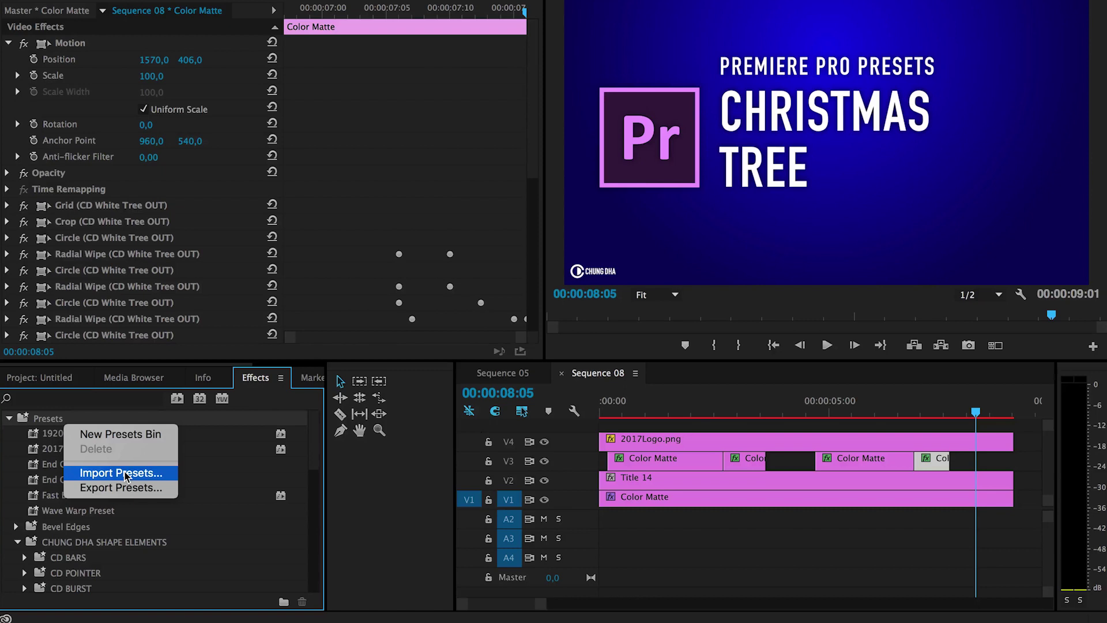
Move the playhead to 00:00:01:23 to view the green baubled tree beside the title.
{"action": "left_click", "coordinate": [688, 398]}
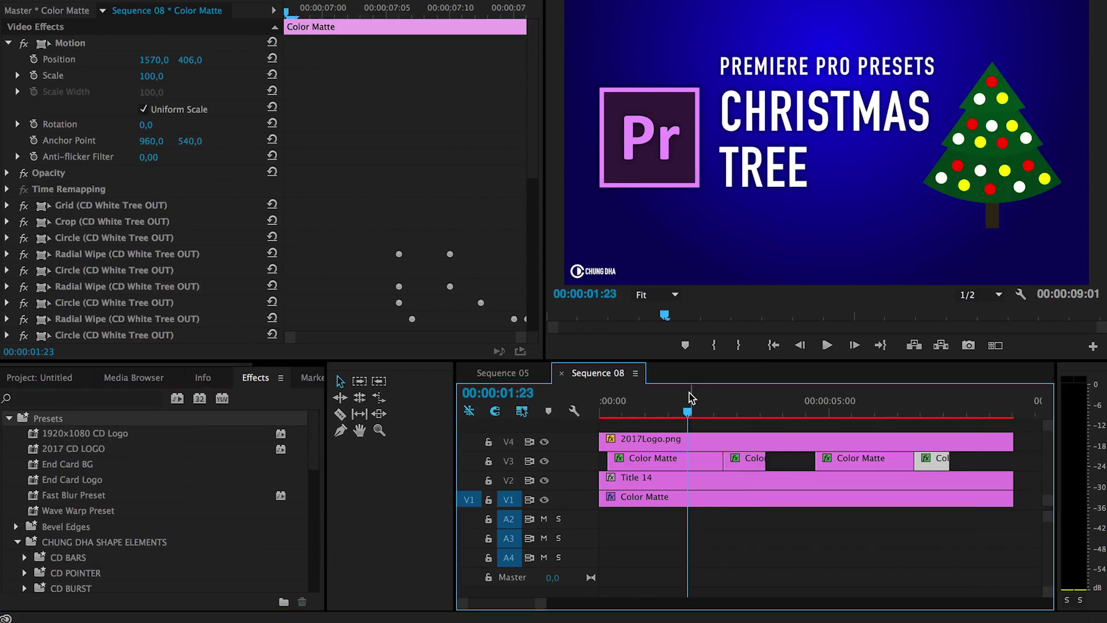